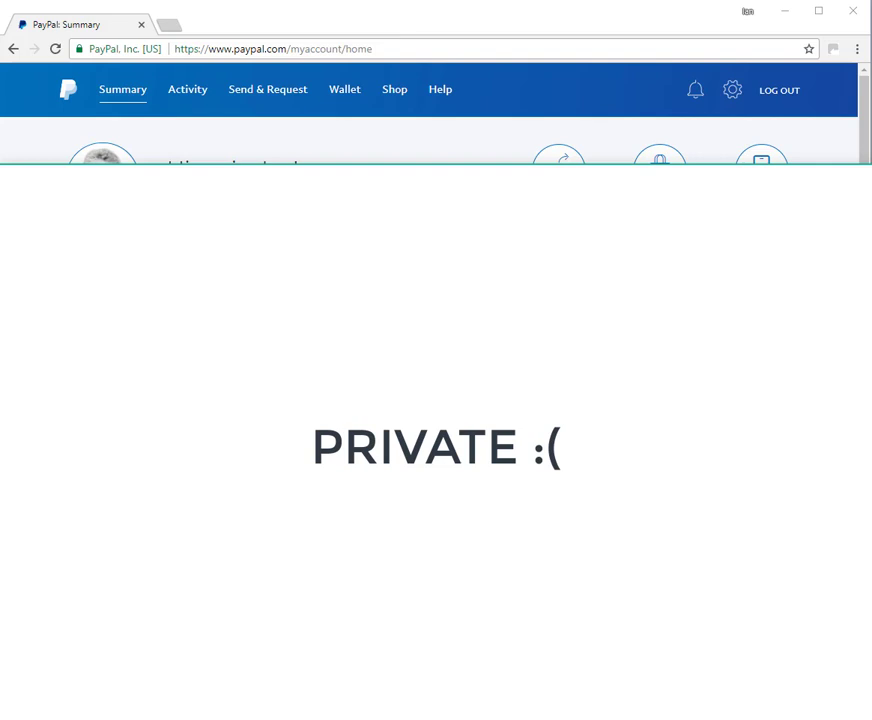
From the Wallet, start linking a new bank and choose 'I have a different bank'
left_click(346, 93)
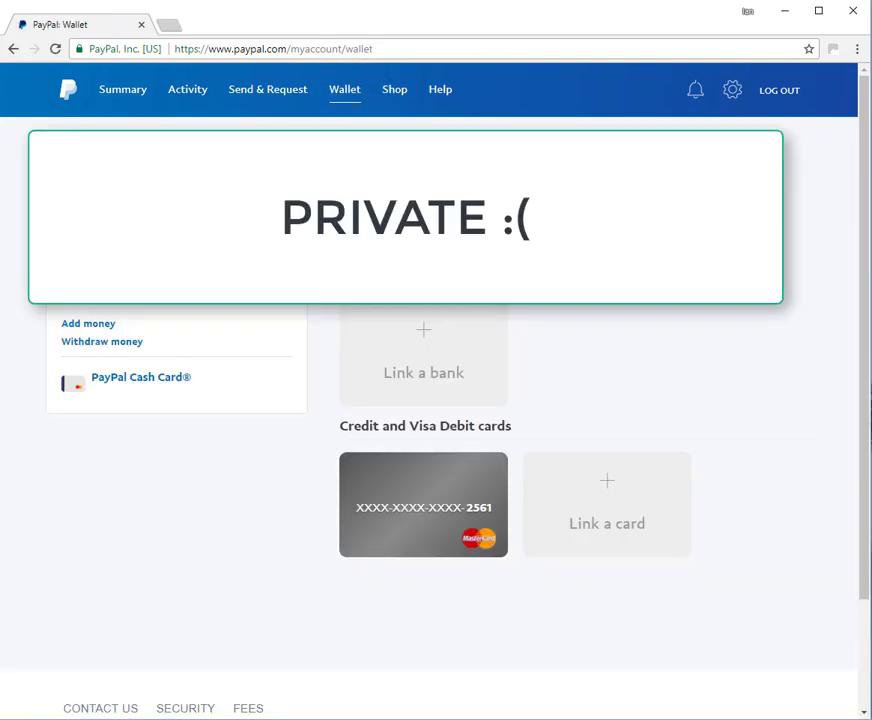
left_click(422, 348)
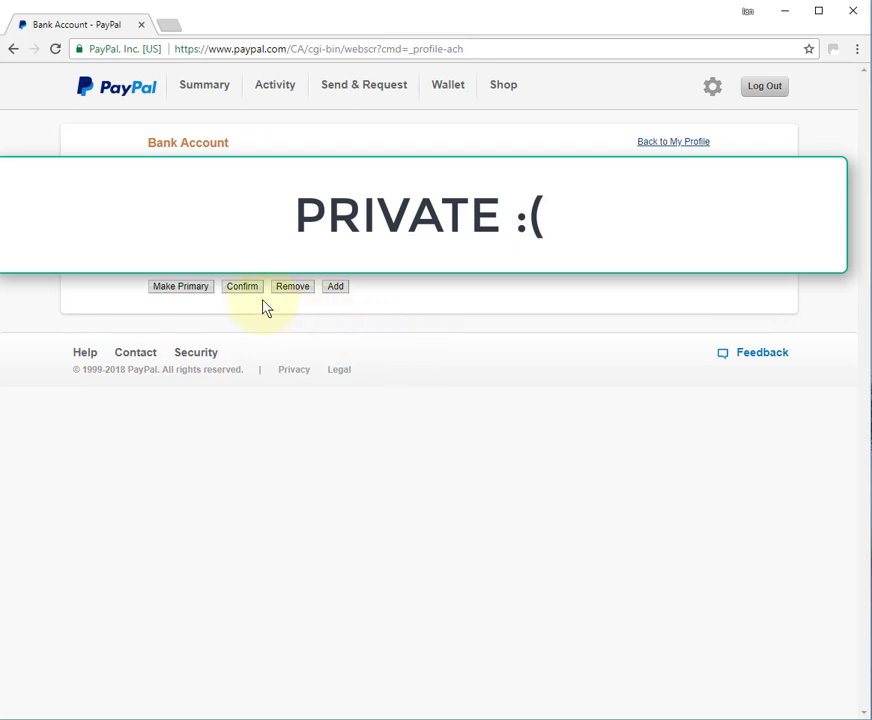
left_click(338, 291)
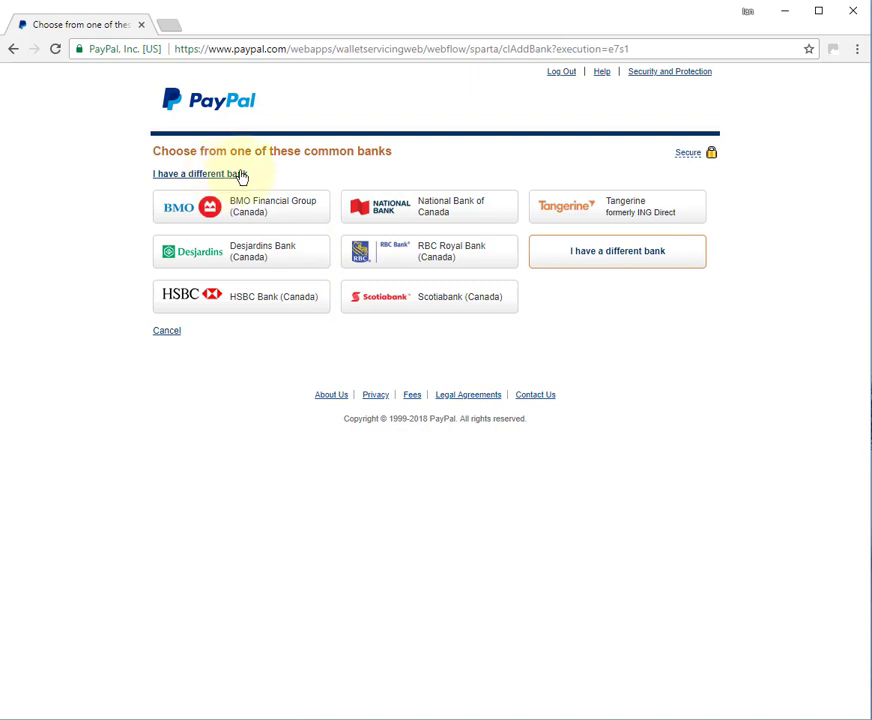
left_click(265, 169)
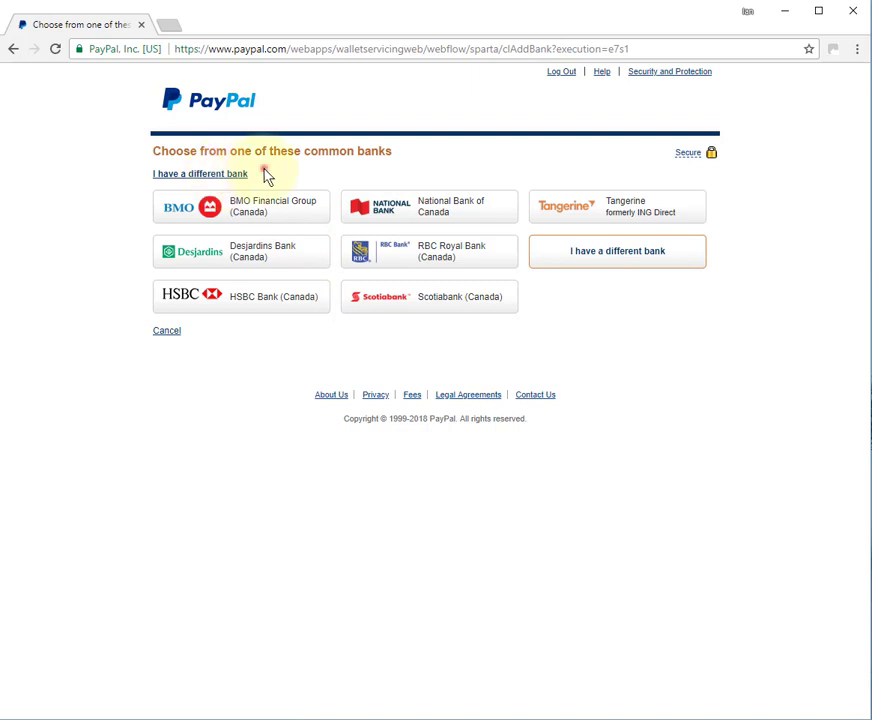
left_click(627, 256)
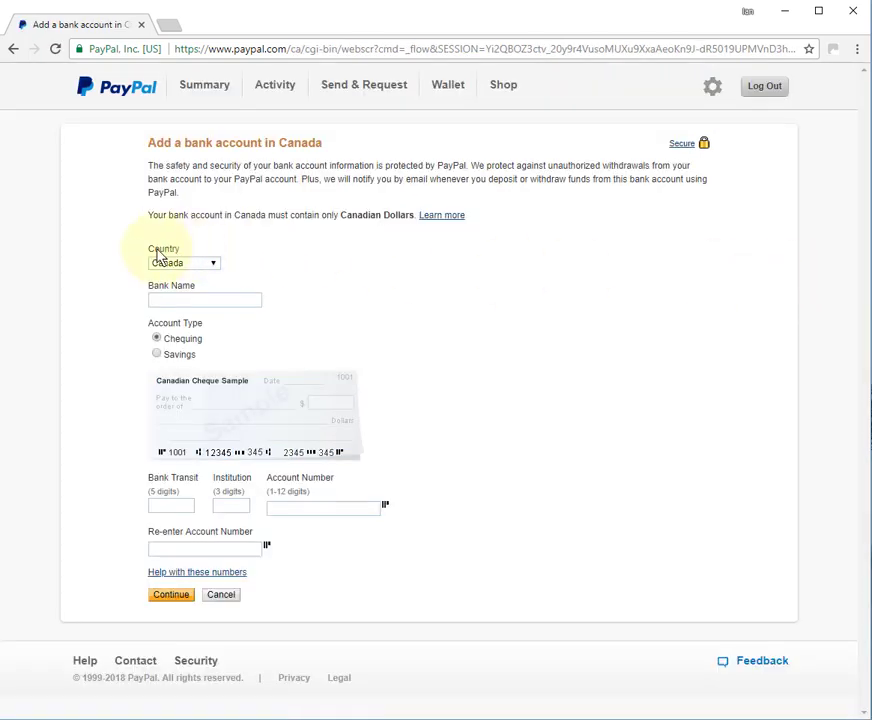
Change the bank account's country from Canada to United States
left_click(209, 265)
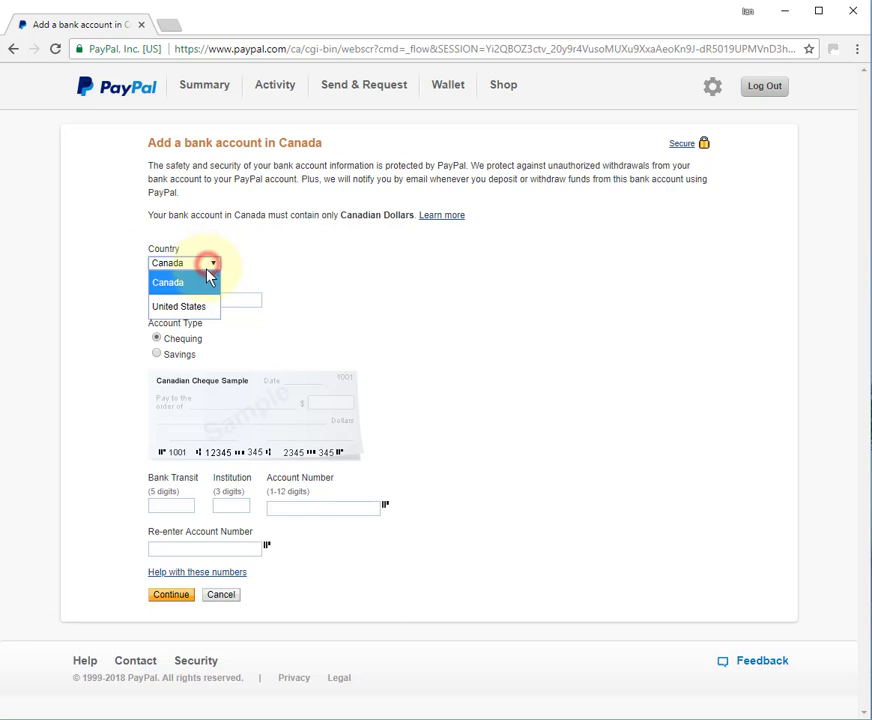
left_click(198, 308)
left_click(197, 299)
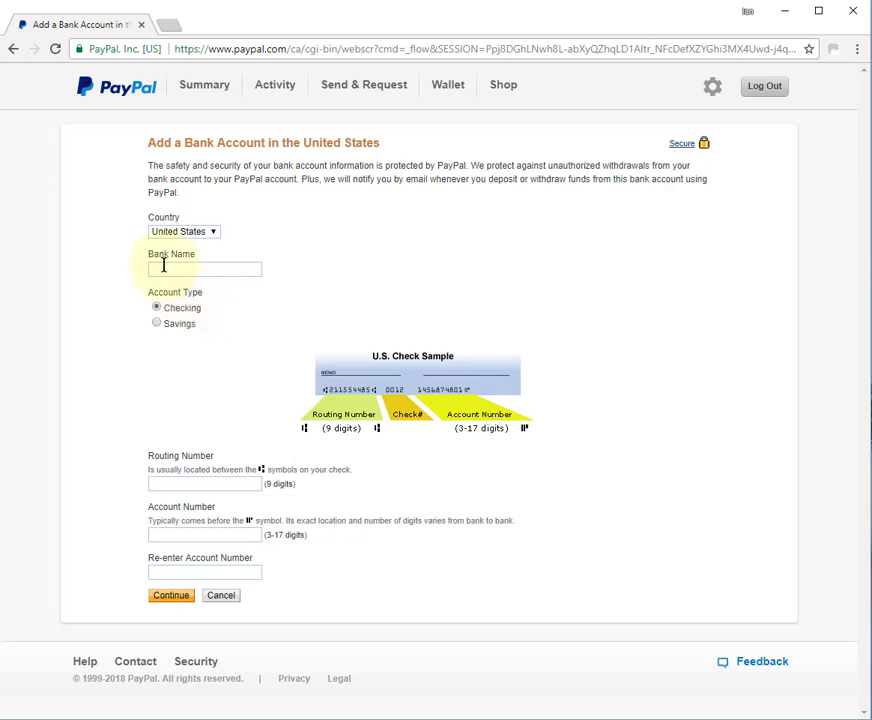
Enter Royal Bank of Canada as the bank, choose Savings, and bring up the routing-number lookup page
left_click(163, 267)
type("Roya")
key("BackSpace")
key("BackSpace")
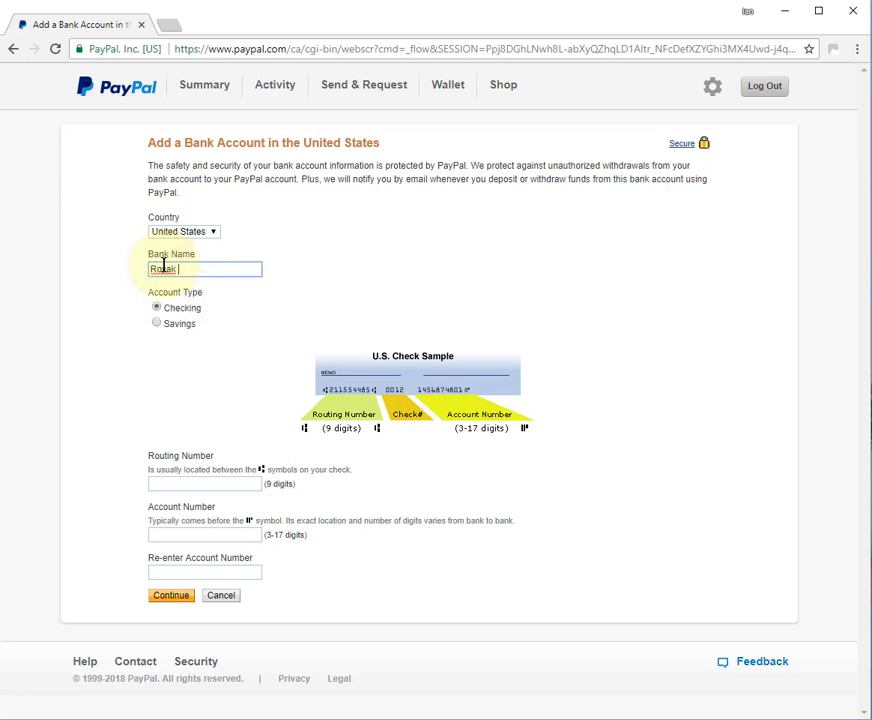
key("Down")
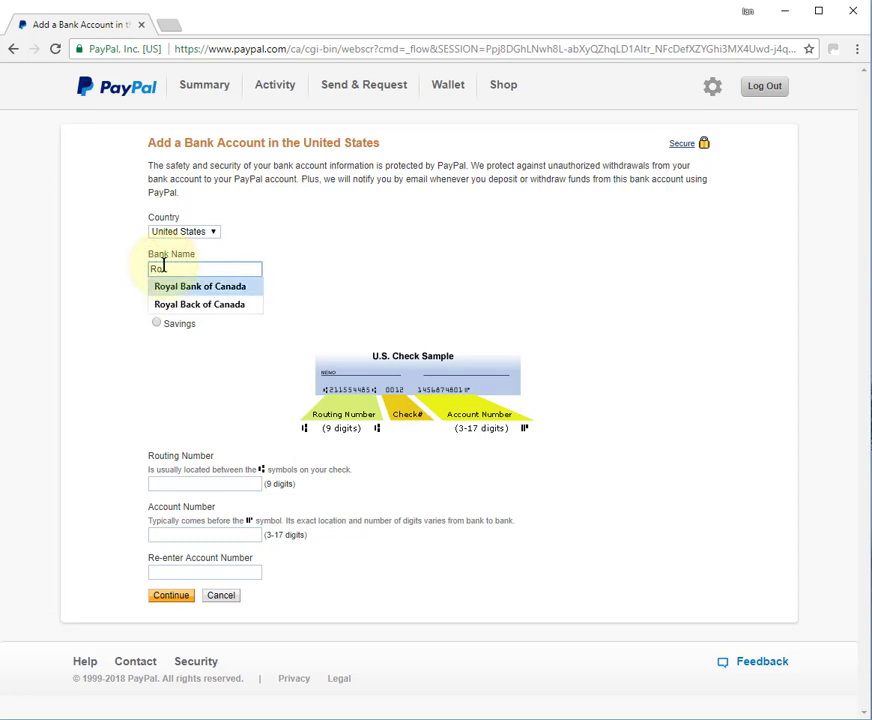
key("Return")
left_click(156, 323)
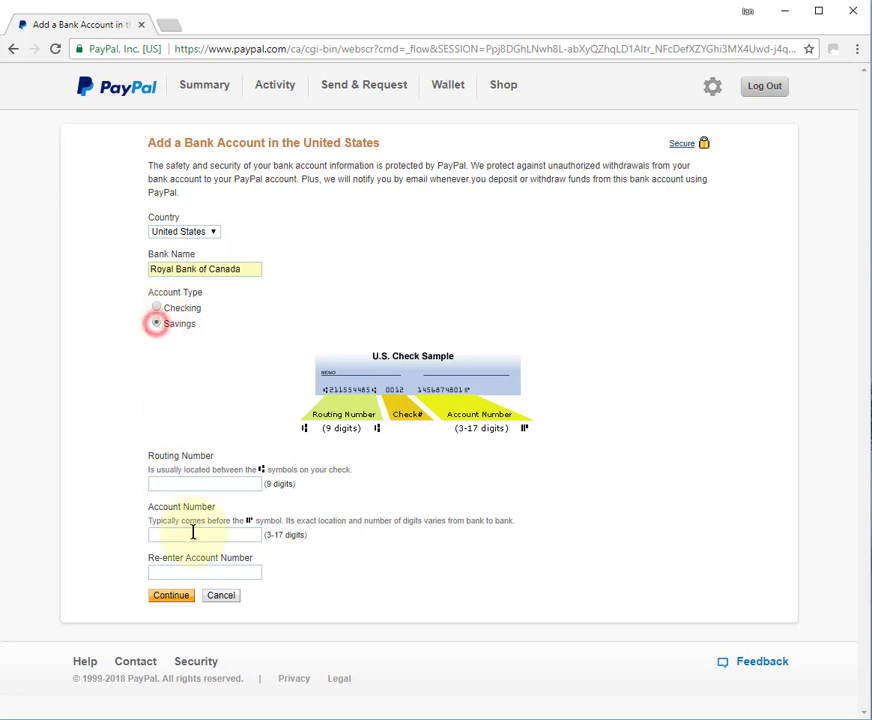
left_click(175, 480)
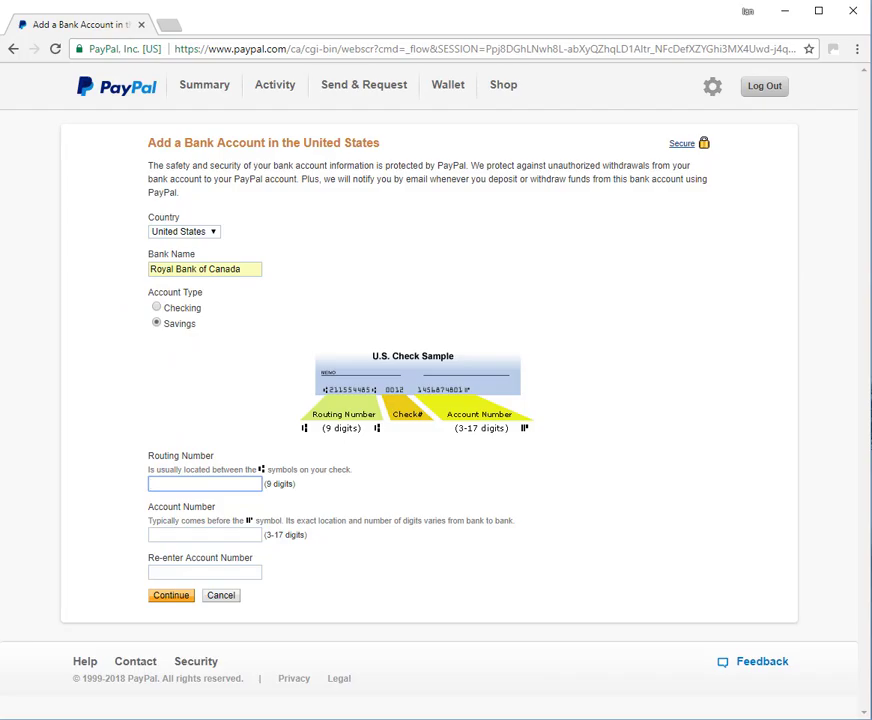
left_click_drag(870, 42, 255, 23)
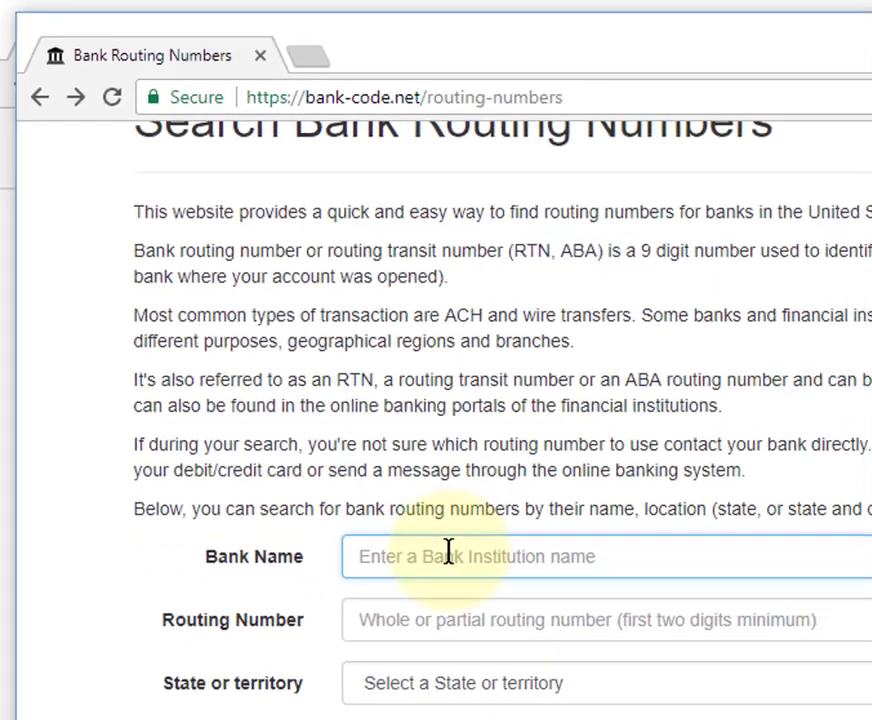
Search bank-code.net for Royal Bank and copy Royal Bank of Canada's routing number 026004093
left_click(318, 393)
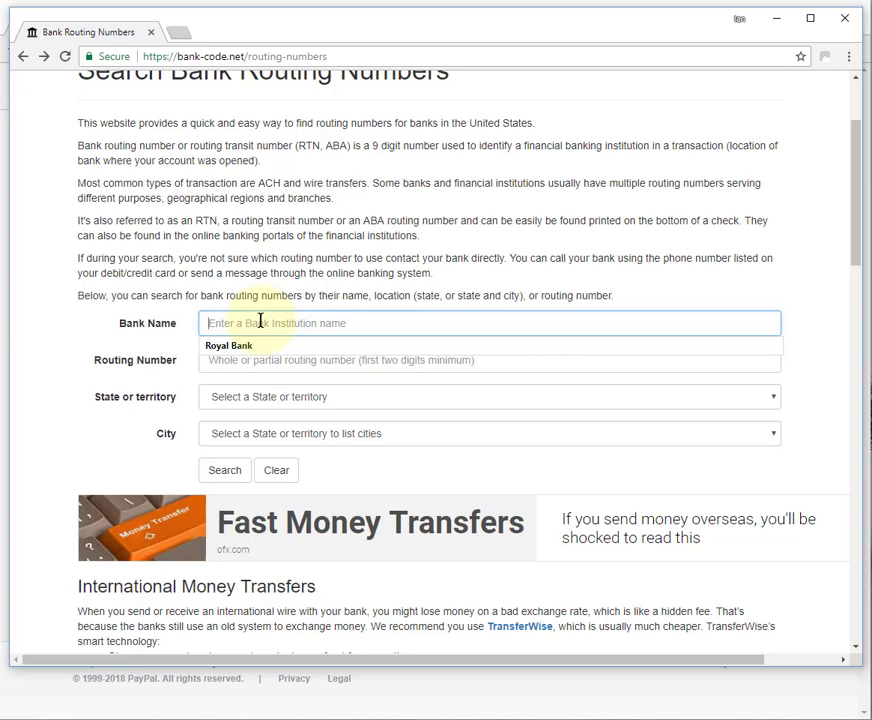
key("Down")
key("Tab")
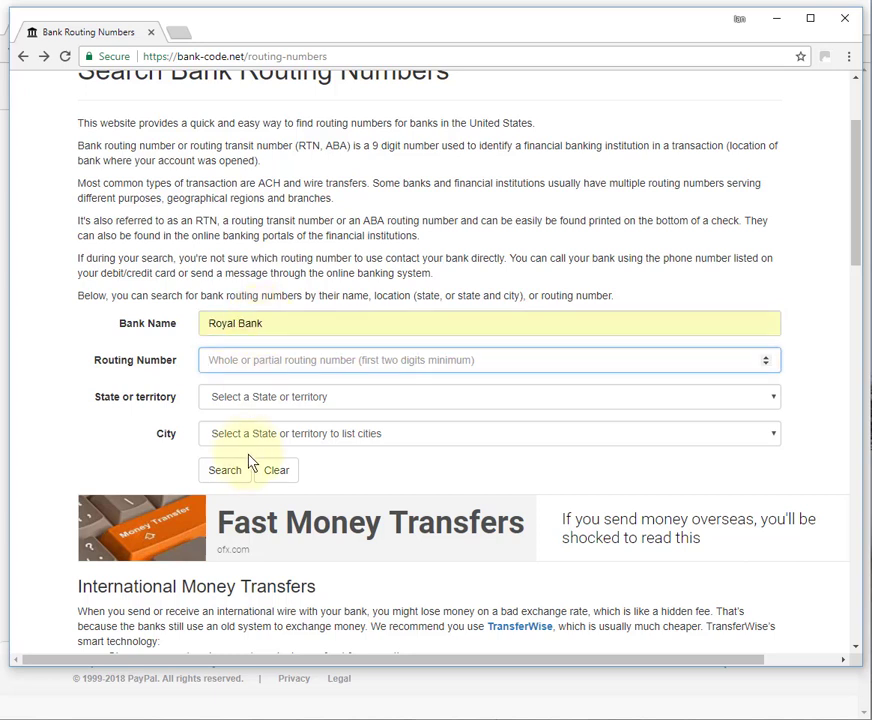
left_click(227, 471)
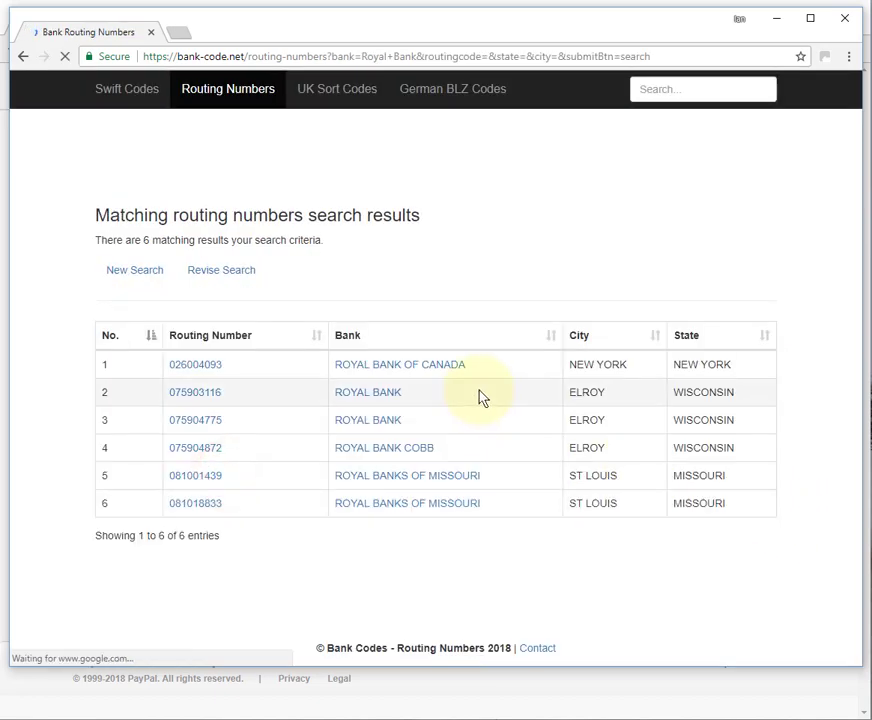
left_click_drag(494, 364, 168, 364)
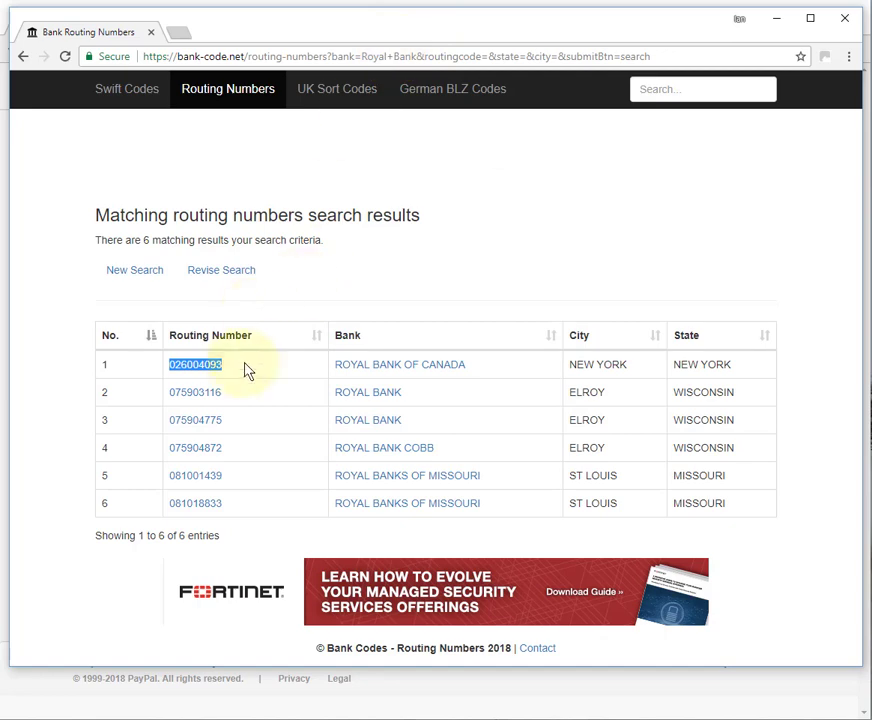
left_click_drag(237, 364, 143, 364)
left_click(257, 362)
left_click_drag(229, 363, 152, 365)
key("ctrl+c")
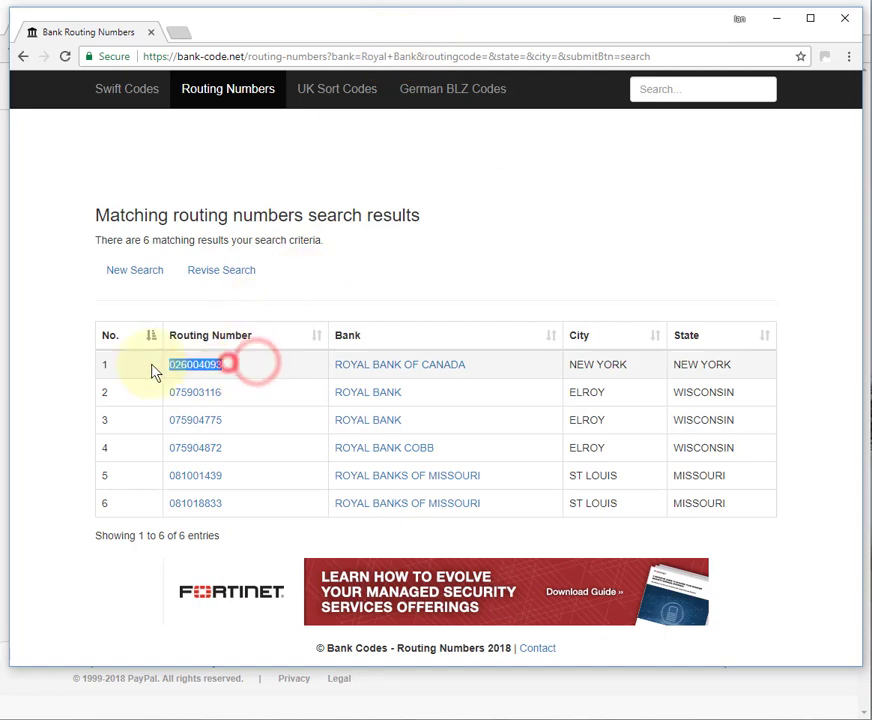
left_click(380, 12)
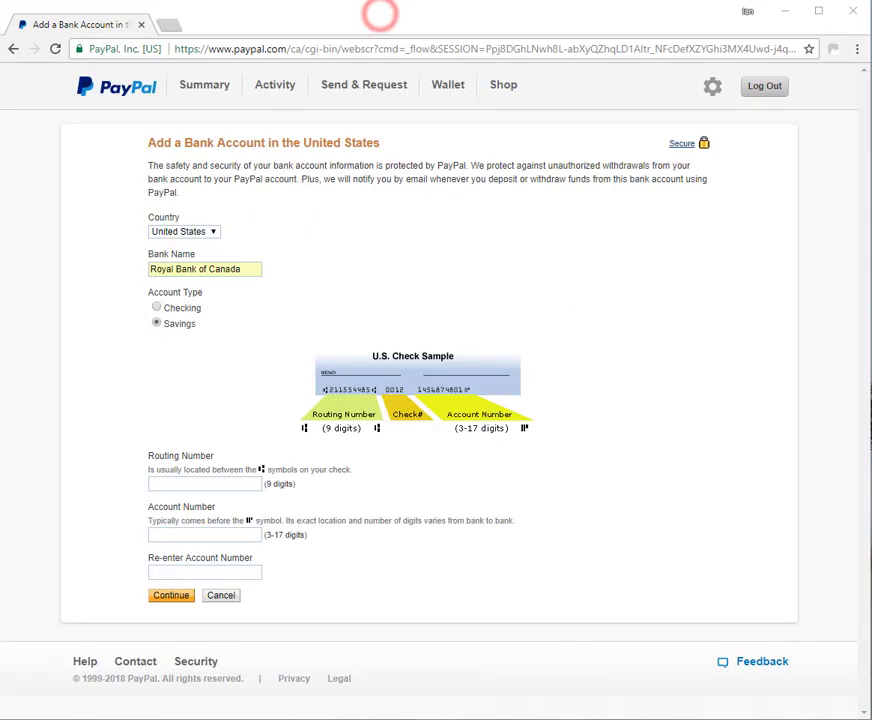
Paste the copied number into Routing Number, then bring up the sample cheque image in Paint.NET
left_click(156, 483)
key("ctrl+v")
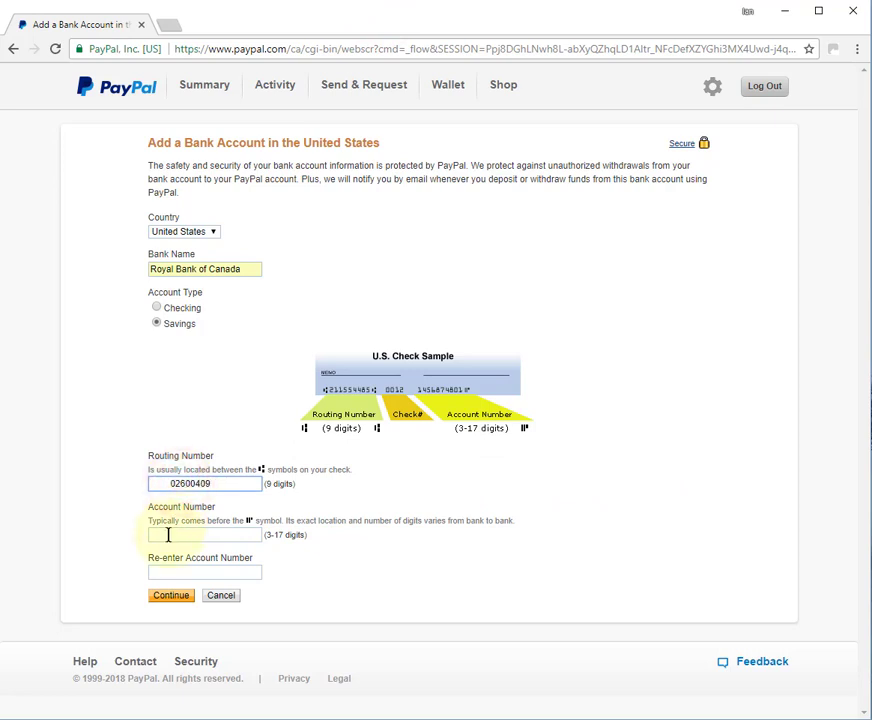
left_click(168, 535)
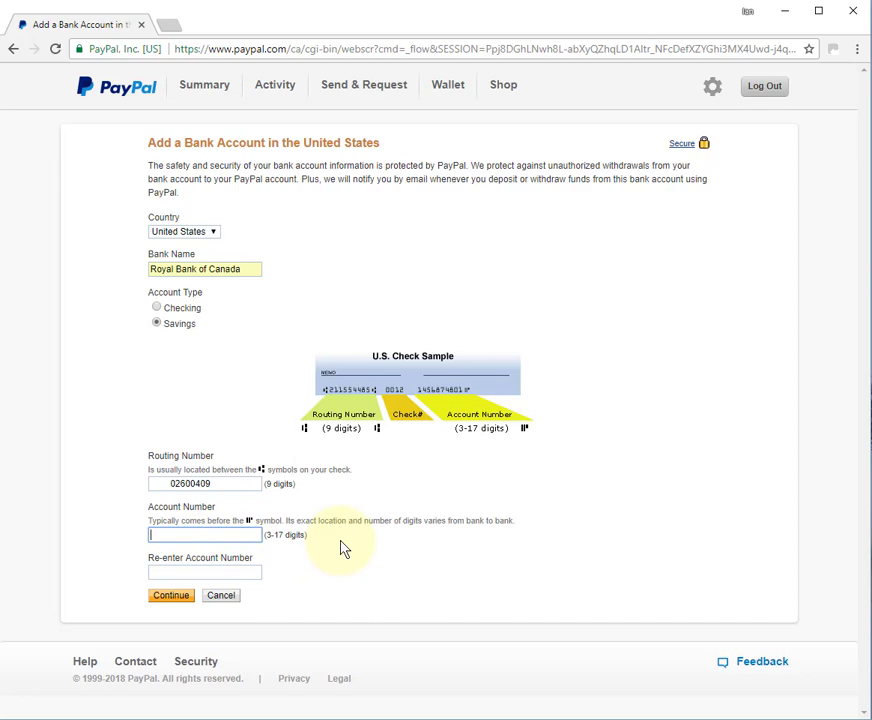
key("alt+Tab")
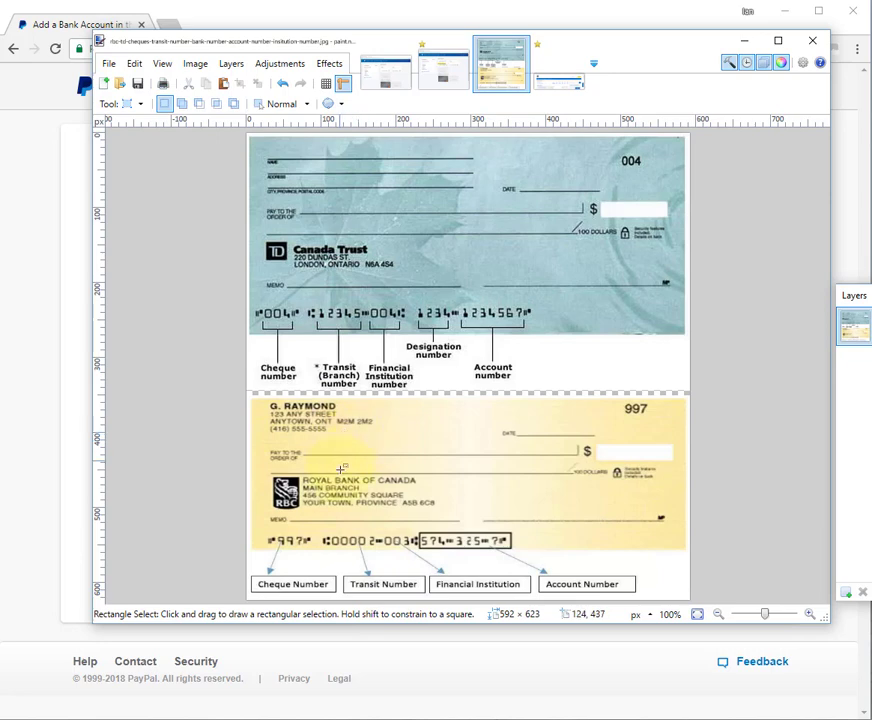
Move the Paint.NET cheque image to the right edge so the PayPal form shows
mouse_move(490, 39)
left_mouse_down()
mouse_move(870, 7)
mouse_move(856, 7)
mouse_move(871, 28)
left_mouse_up()
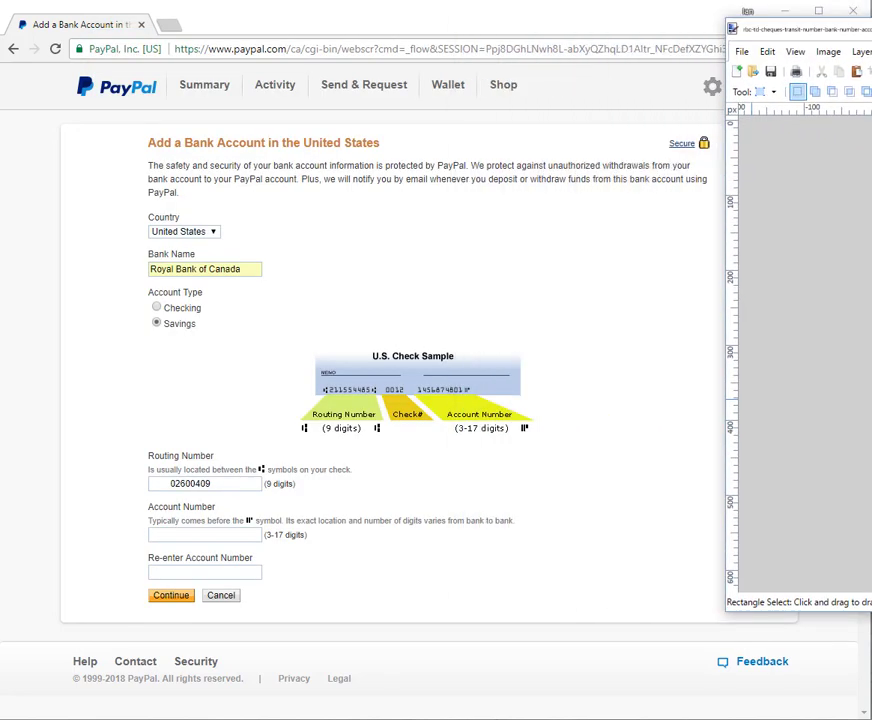
Type the savings account number from the sample cheque into Account Number and select it
left_click(180, 535)
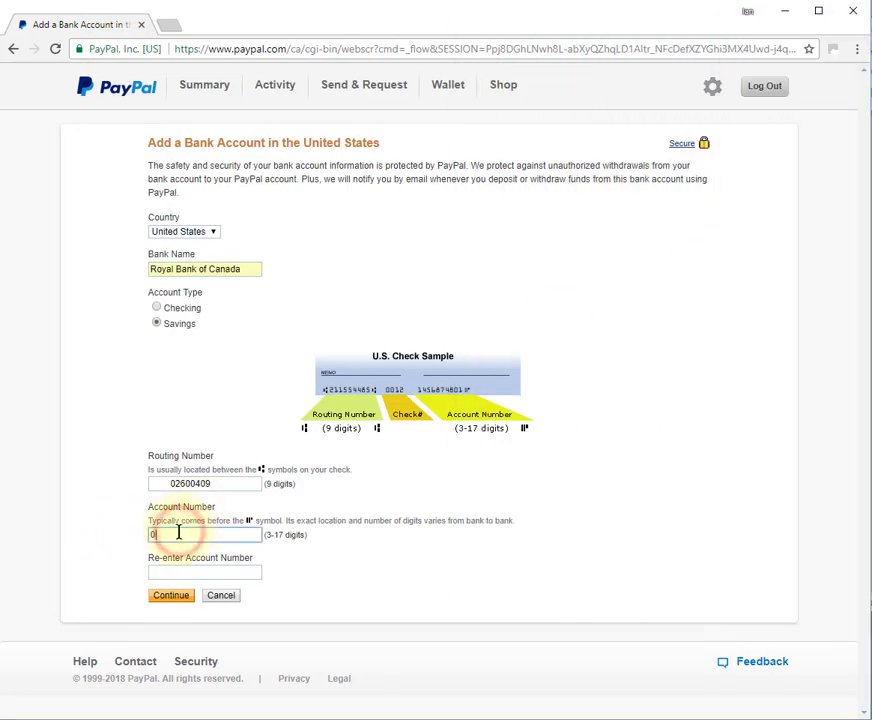
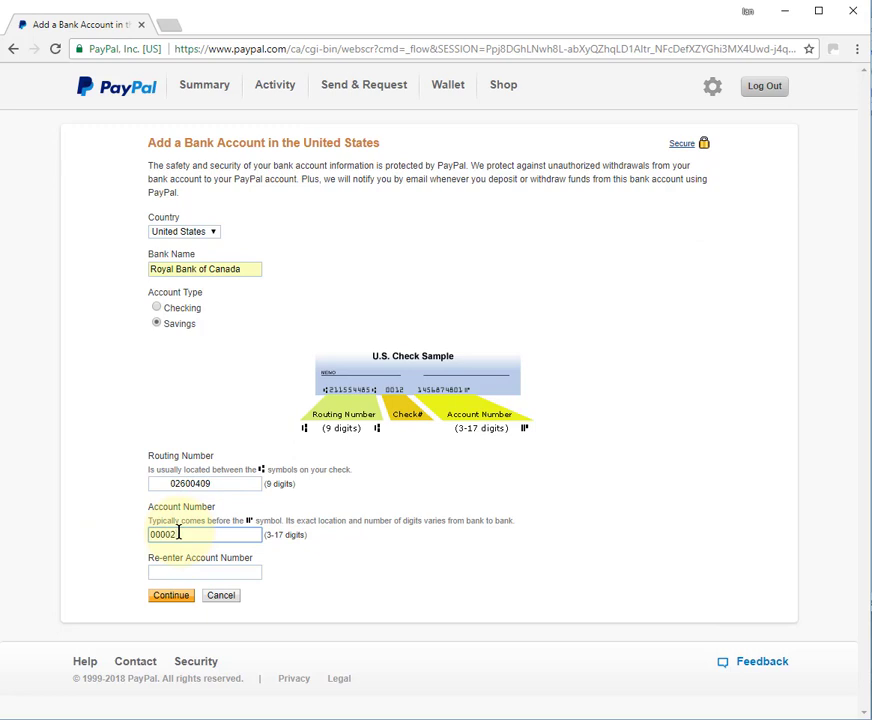
key("alt+Tab")
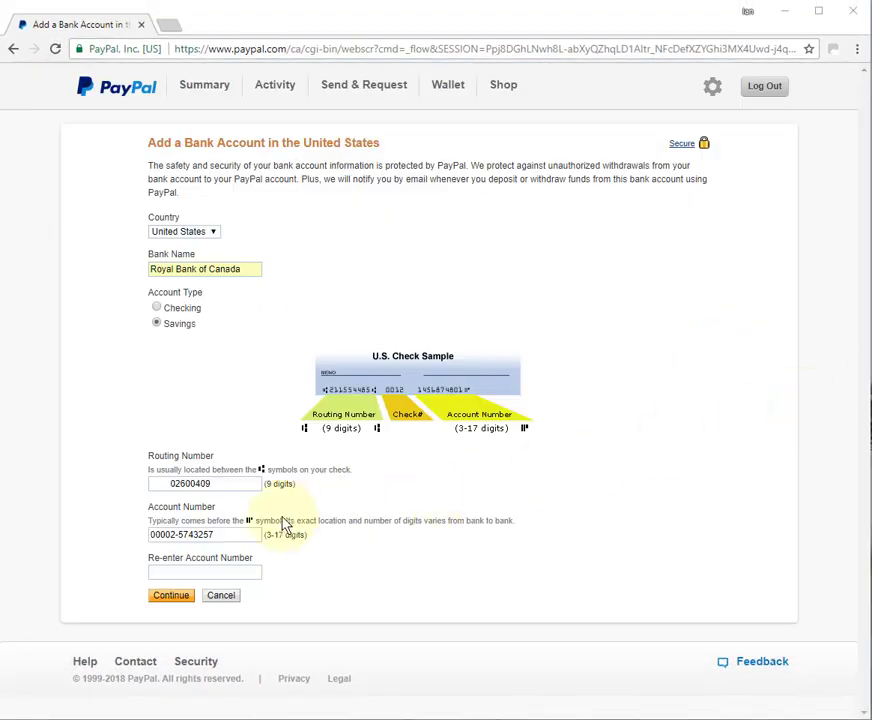
triple_click(233, 537)
key("ctrl+c")
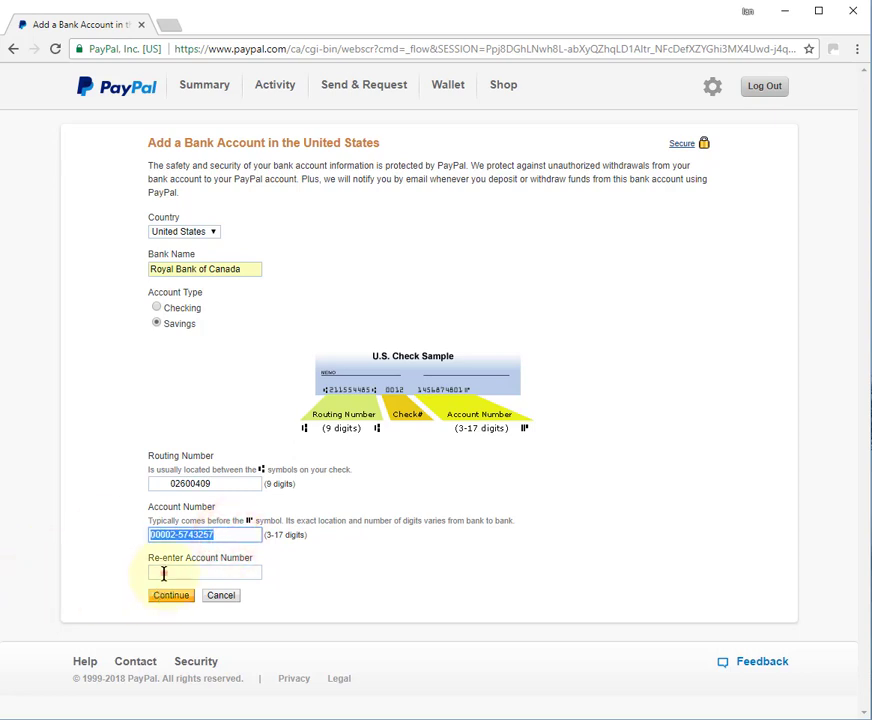
Paste the account number into the Re-enter Account Number field
left_click(163, 572)
key("ctrl+v")
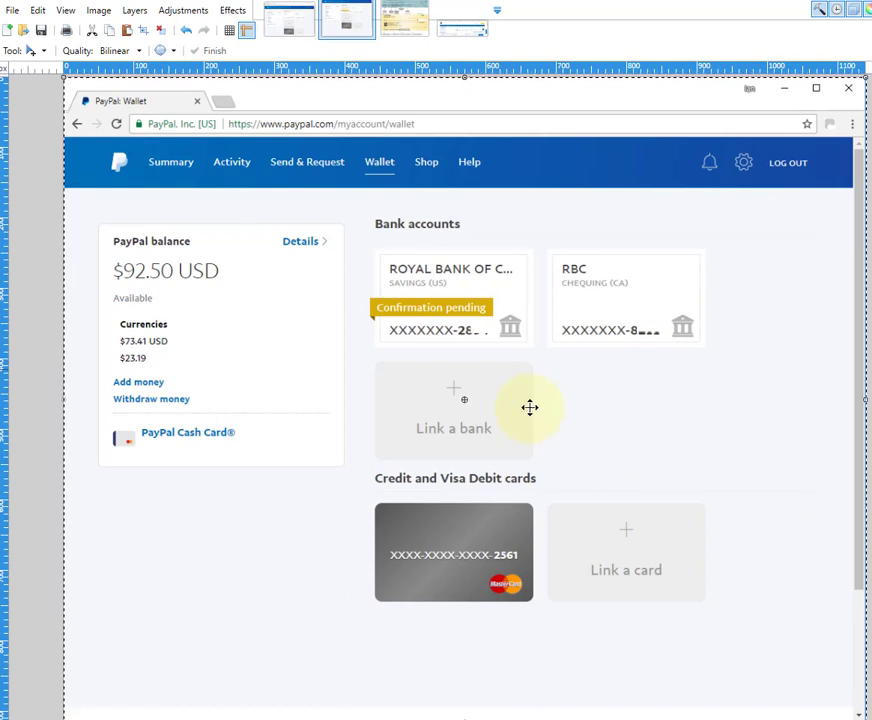
left_click(365, 316)
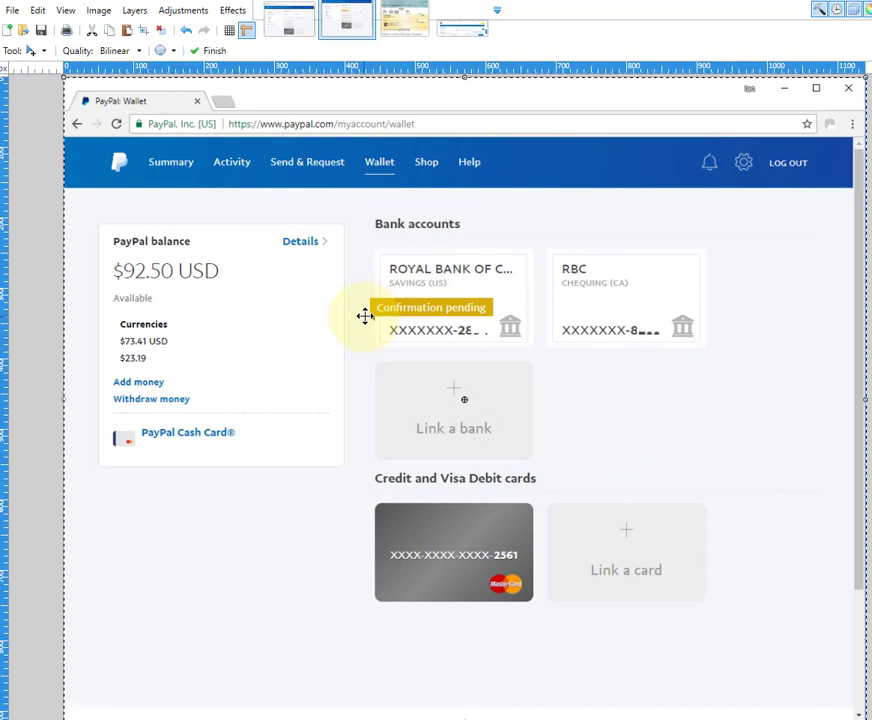